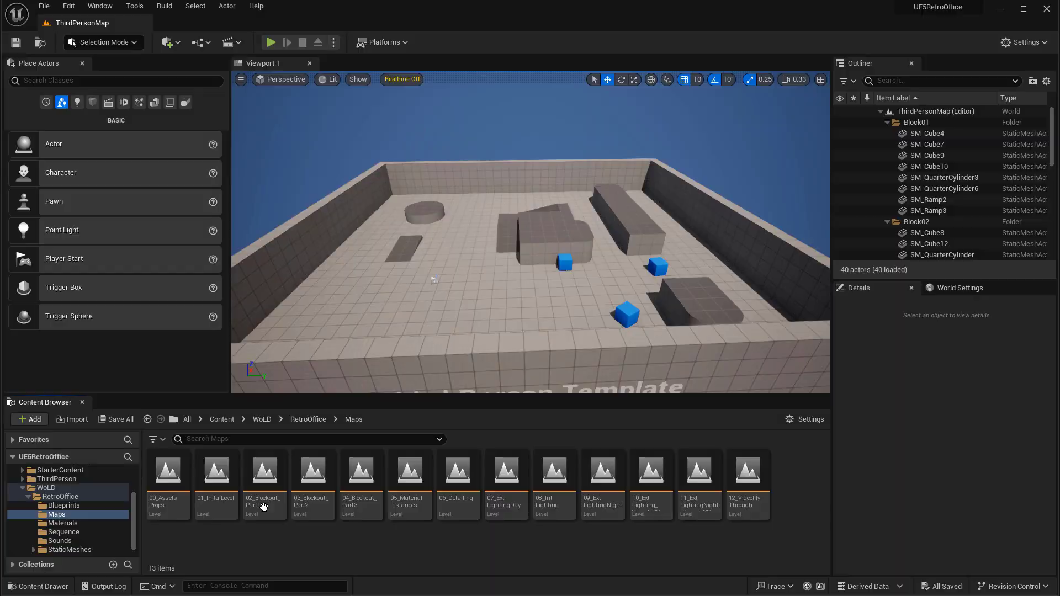
# Open the blockout level and Alt-drag a ceiling tile one tile over along Y
pyautogui.doubleClick(168, 473)
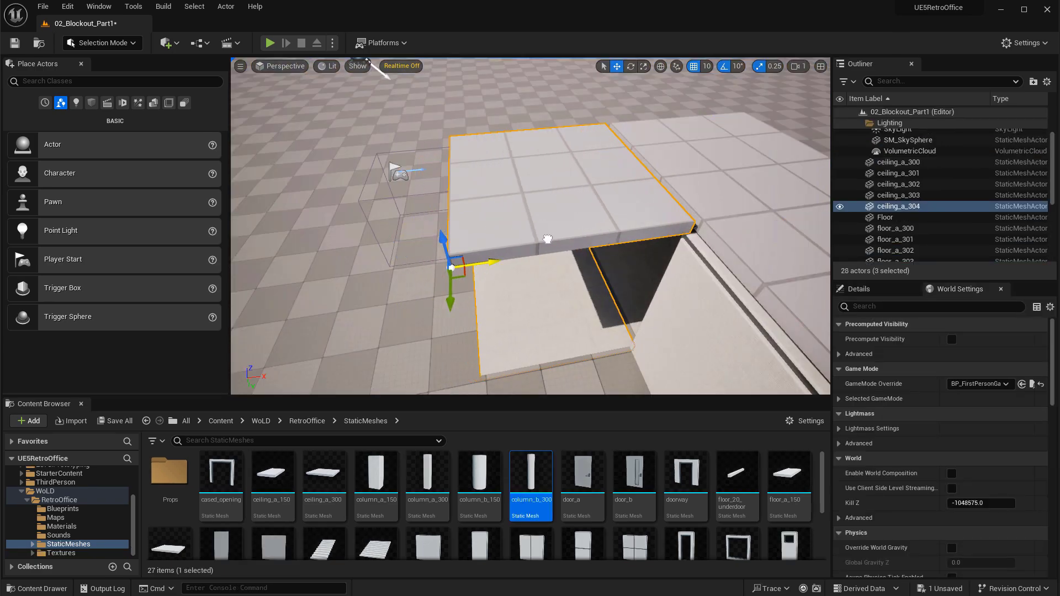
pyautogui.scroll(-5, 547, 239)
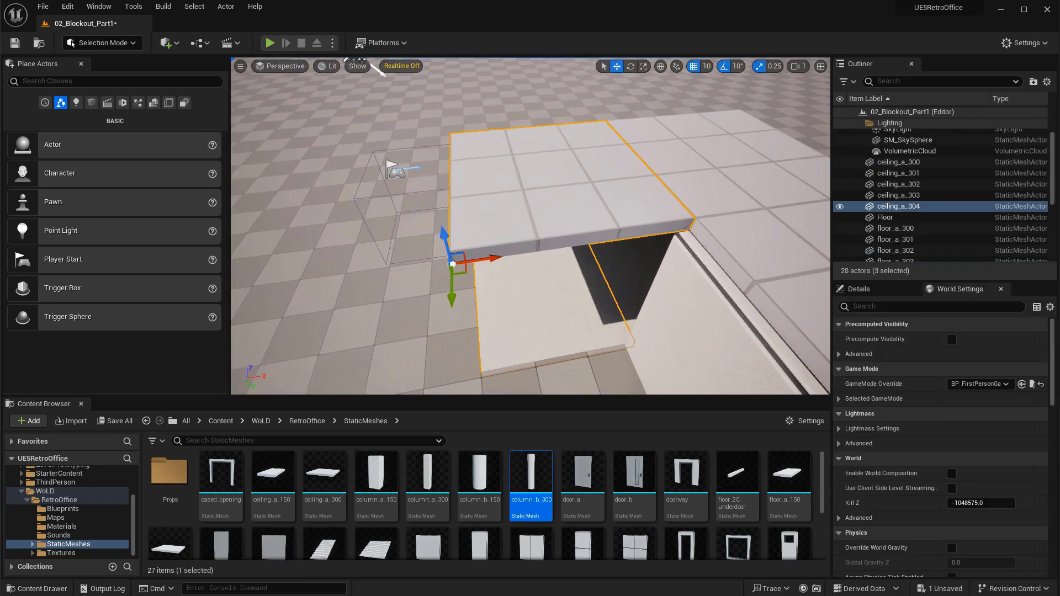
pyautogui.keyDown('alt'); pyautogui.moveTo(547, 239); pyautogui.dragTo(472, 231); pyautogui.keyUp('alt')
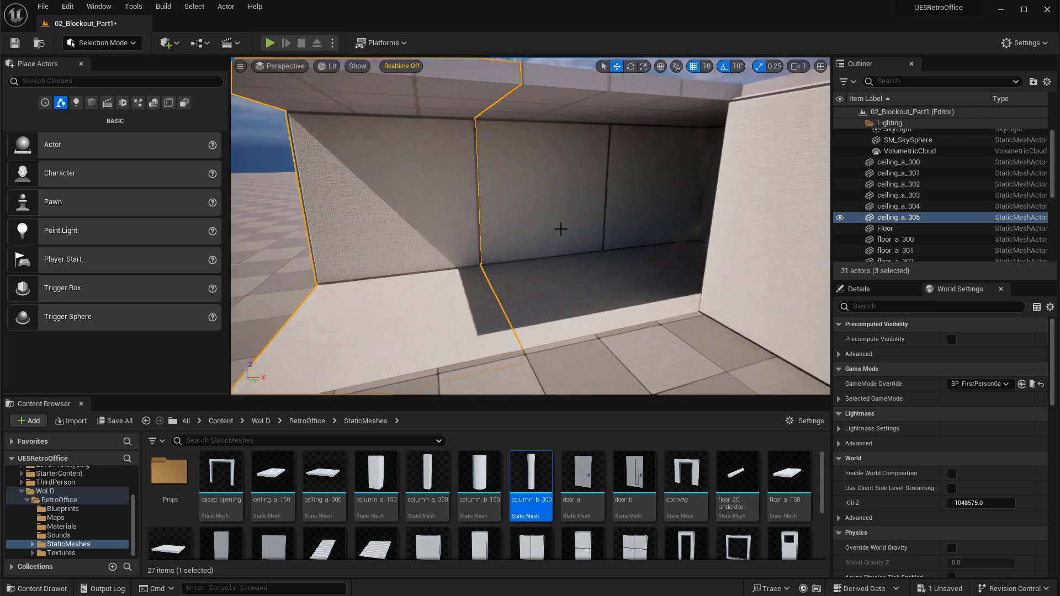
# Frame a wall panel and duplicate it across the sunken pit
pyautogui.press('F11')
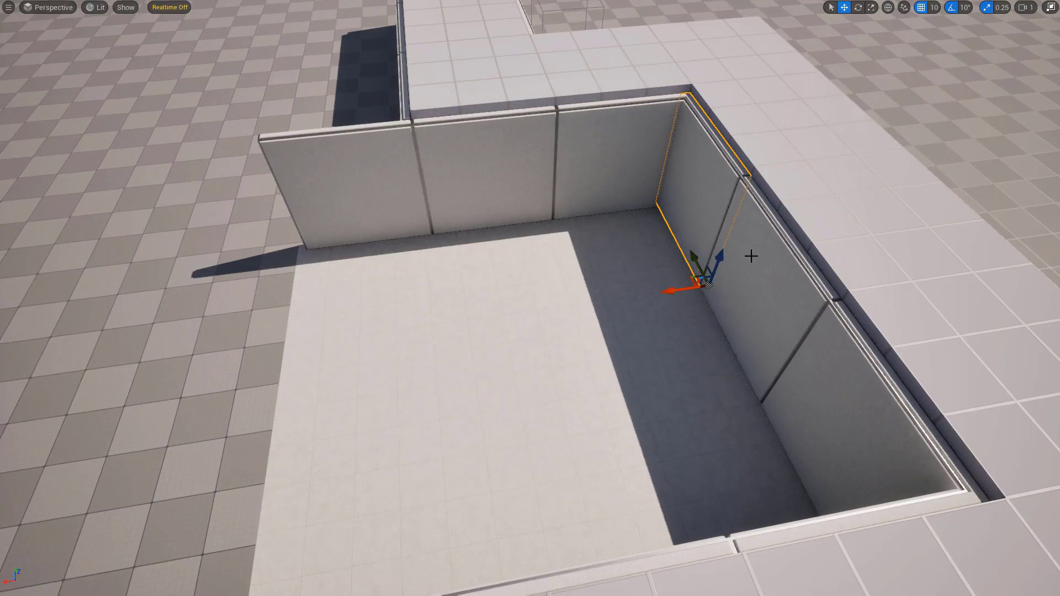
pyautogui.moveTo(833, 362); pyautogui.dragTo(800, 405)
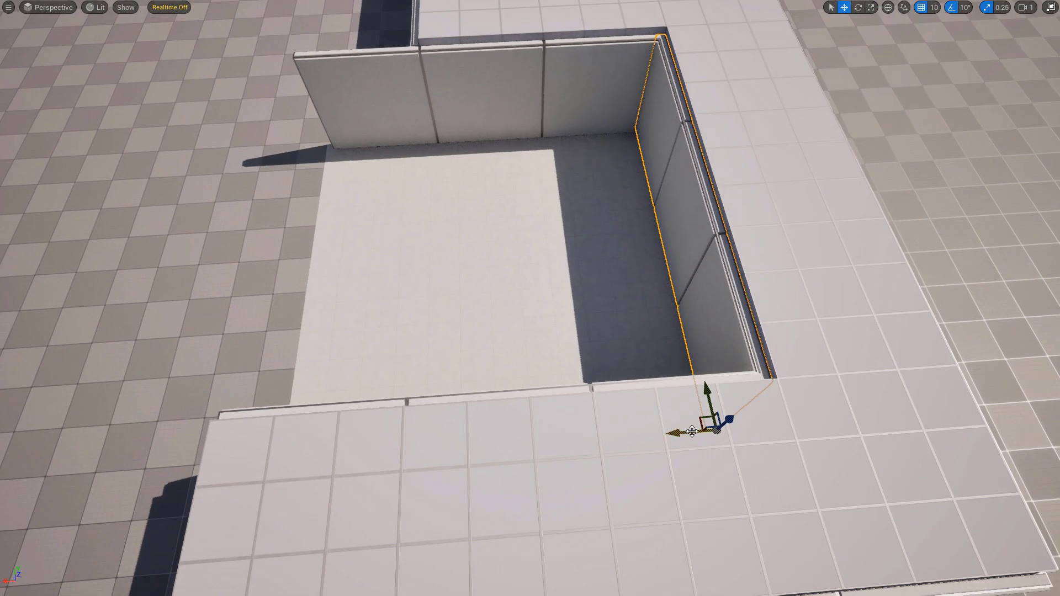
pyautogui.keyDown('alt'); pyautogui.moveTo(692, 431); pyautogui.dragTo(225, 450); pyautogui.keyUp('alt')
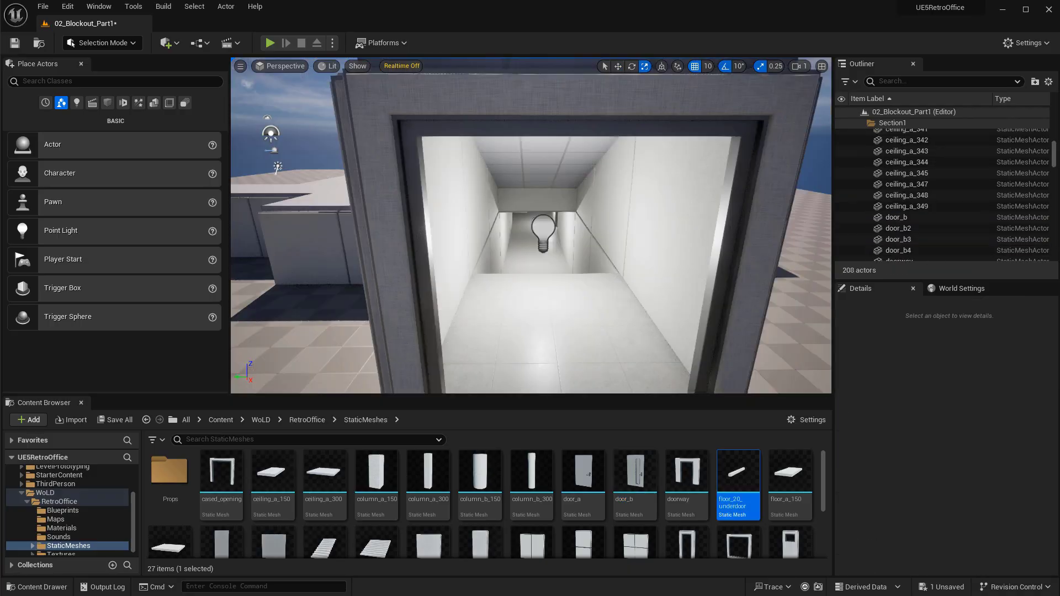
# Play from the floor spot down the corridor, then swap five walls to window_a_300
pyautogui.rightClick(506, 348)
pyautogui.click(543, 337)
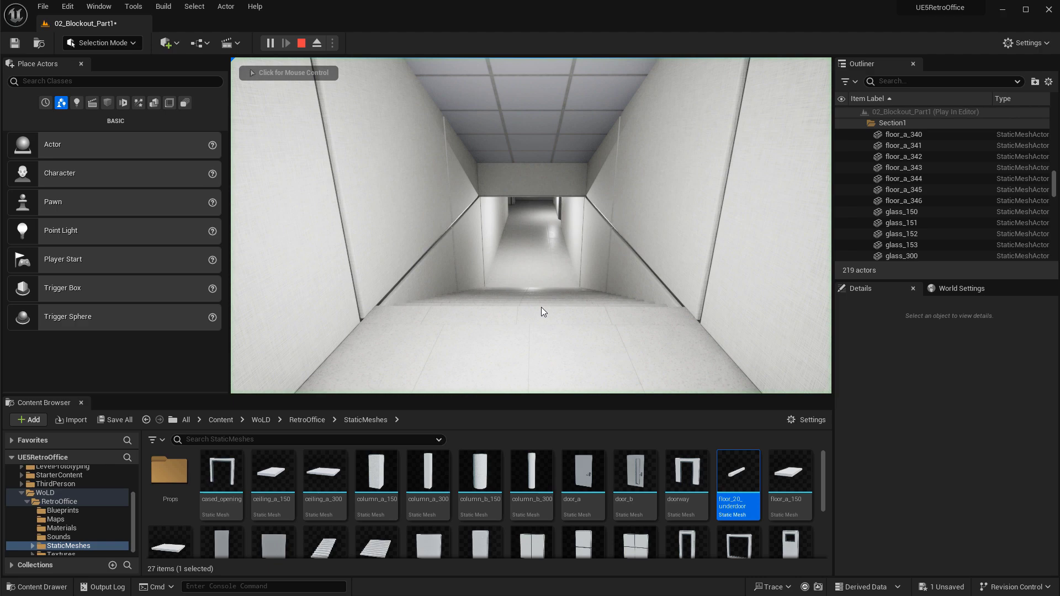
pyautogui.press('w')
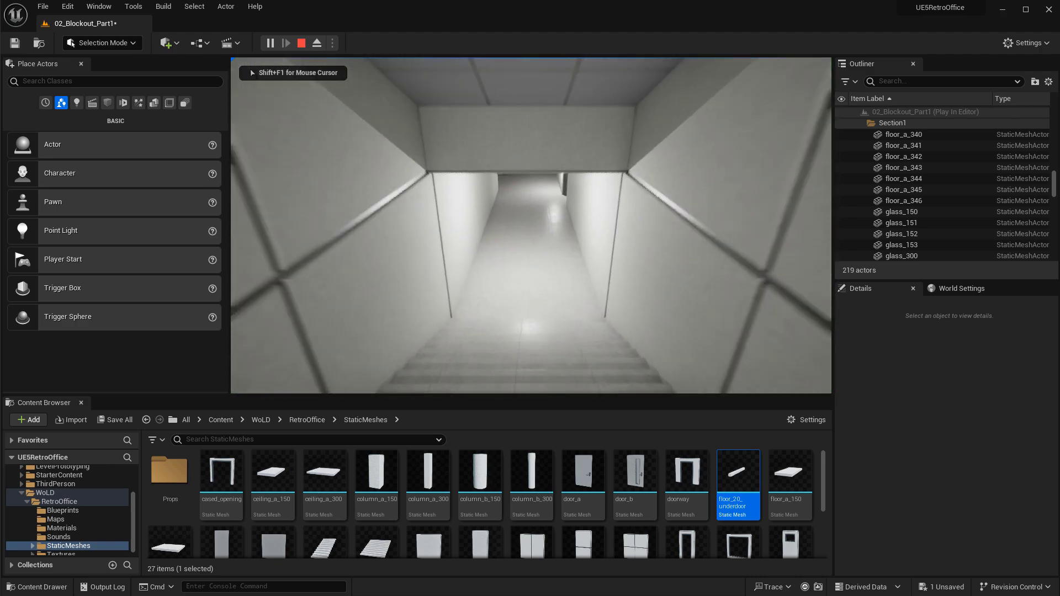
pyautogui.press('w')
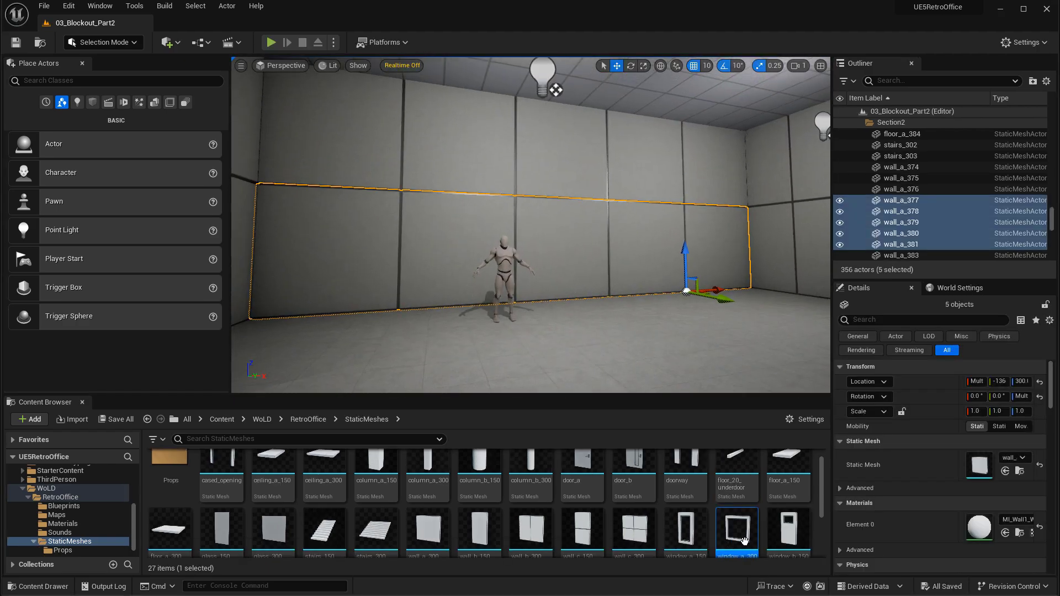
pyautogui.moveTo(743, 541); pyautogui.dragTo(982, 464)
# Duplicate the two columns along Y and turn a wall into a window_a_150 frame
pyautogui.press('f')
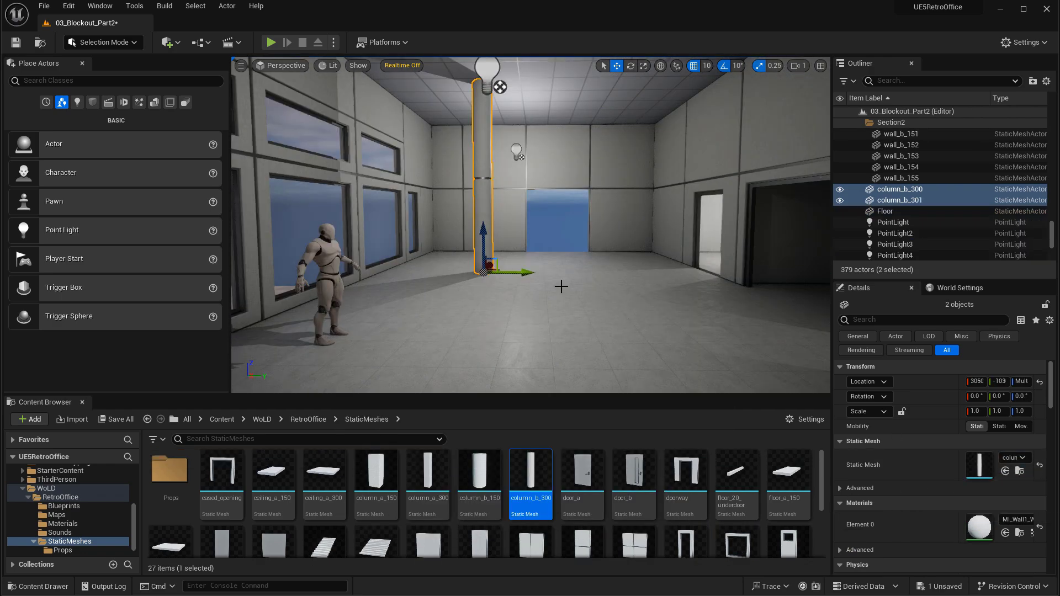
pyautogui.keyDown('alt'); pyautogui.moveTo(521, 273); pyautogui.dragTo(662, 276); pyautogui.keyUp('alt')
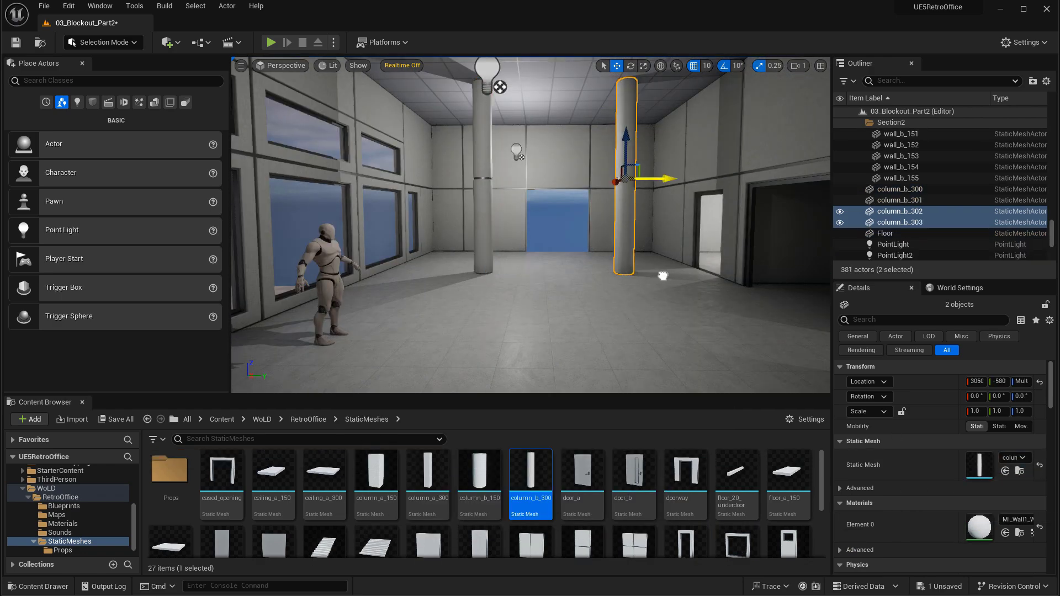
pyautogui.moveTo(664, 277); pyautogui.dragTo(622, 355, button='right')
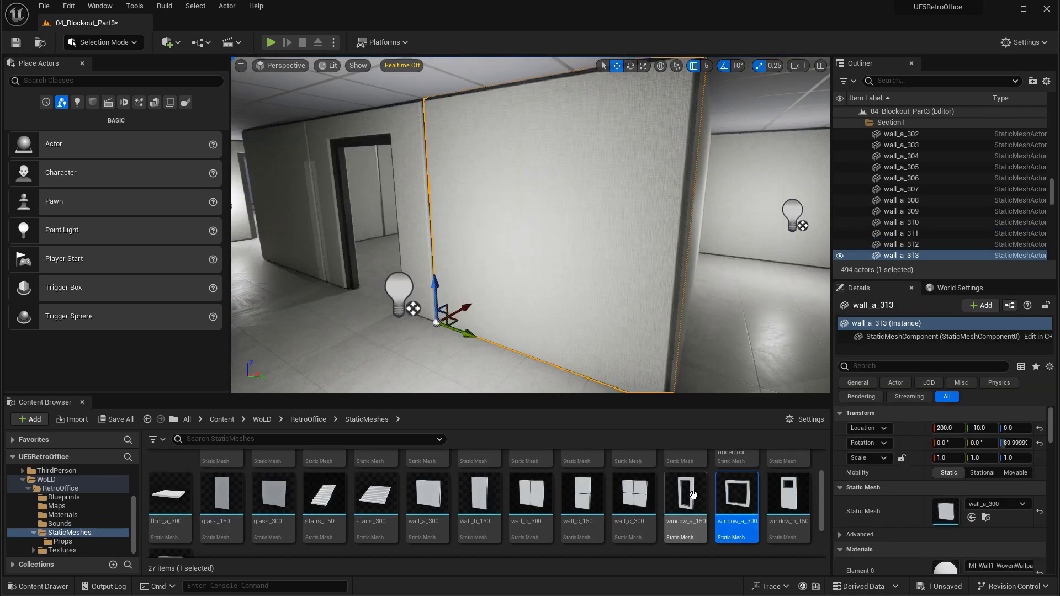
pyautogui.moveTo(690, 494); pyautogui.dragTo(945, 510)
pyautogui.moveTo(530, 232); pyautogui.dragTo(532, 355, button='right')
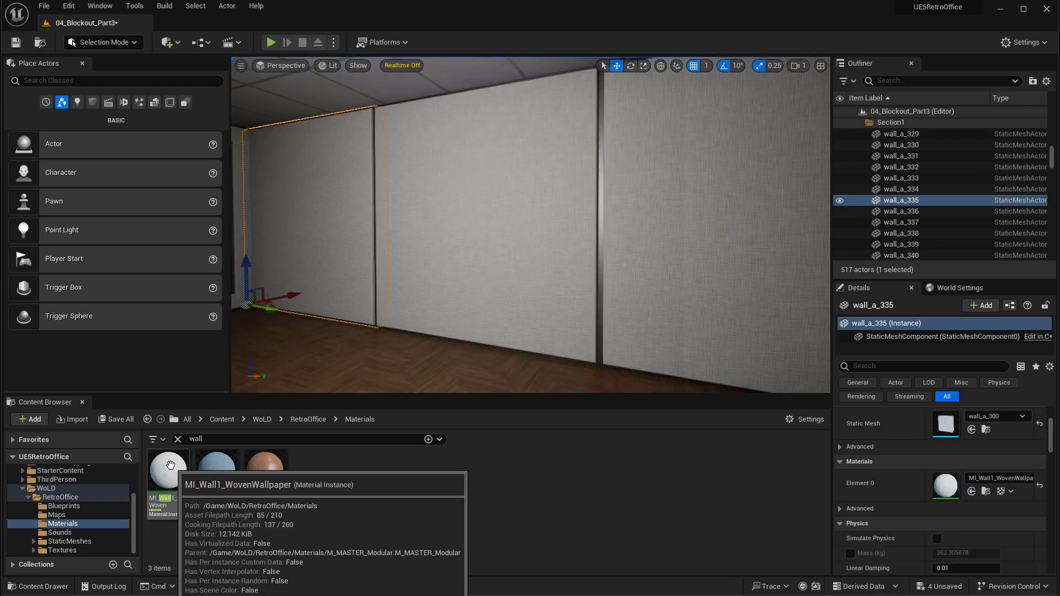
# Apply the MI_Wall3_Wooden material to the centre wall
pyautogui.moveTo(216, 469); pyautogui.dragTo(416, 368)
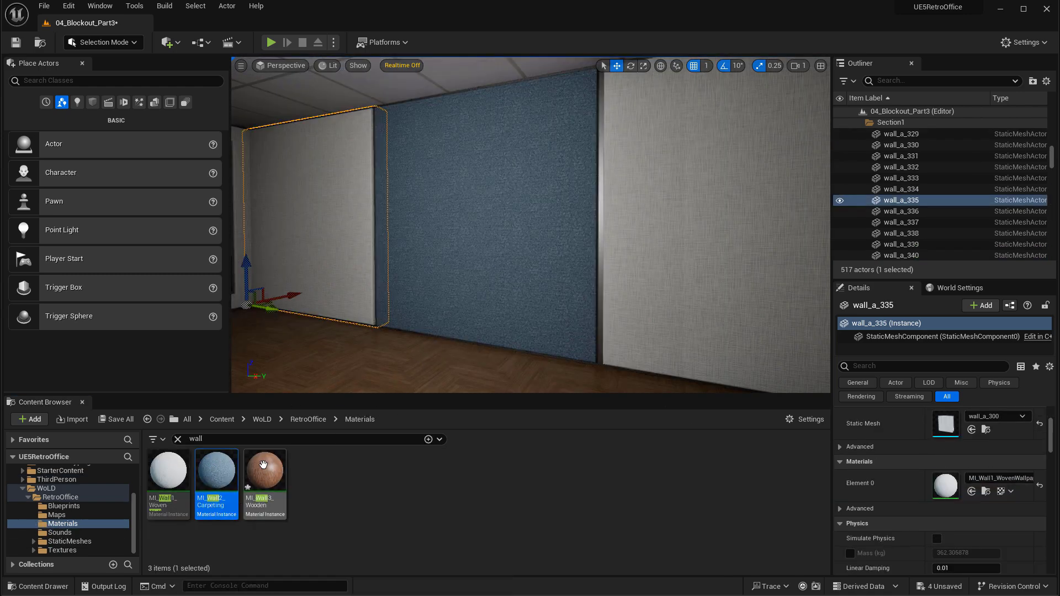
pyautogui.moveTo(264, 466); pyautogui.dragTo(496, 276)
pyautogui.moveTo(497, 276); pyautogui.dragTo(679, 206, button='right')
pyautogui.keyDown('ctrl'); pyautogui.click(678, 206); pyautogui.keyUp('ctrl')
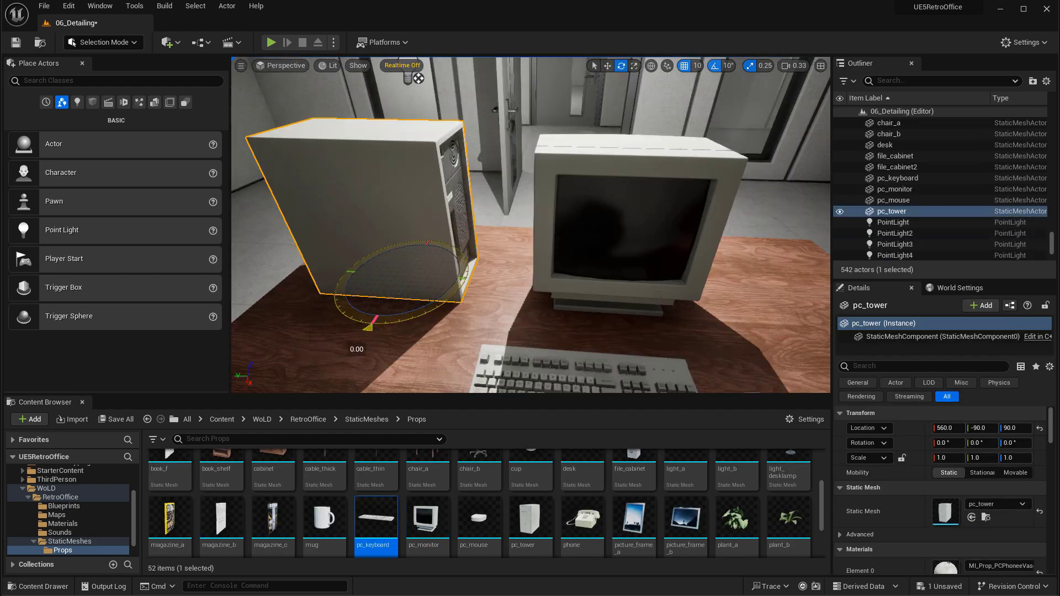
# Rotate the PC tower to about -100 degrees and simulate so the books settle
pyautogui.moveTo(355, 347); pyautogui.dragTo(469, 265)
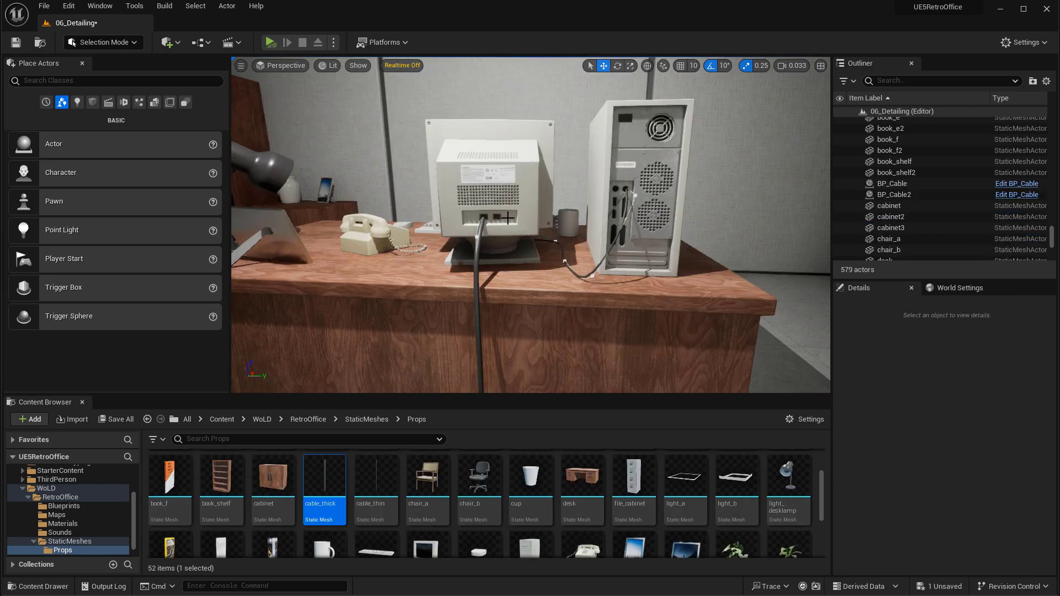
pyautogui.moveTo(507, 218); pyautogui.dragTo(491, 218, button='right')
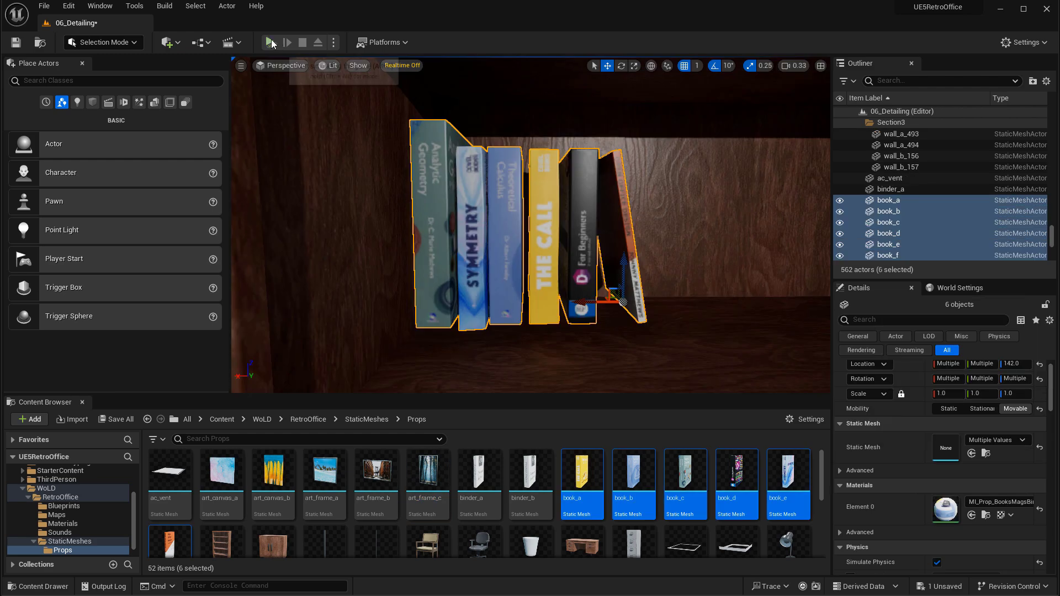
pyautogui.click(270, 42)
pyautogui.moveTo(744, 267)
pyautogui.mouseDown(button='right')
pyautogui.moveTo(718, 260)
pyautogui.moveTo(745, 267)
pyautogui.mouseUp(button='right')
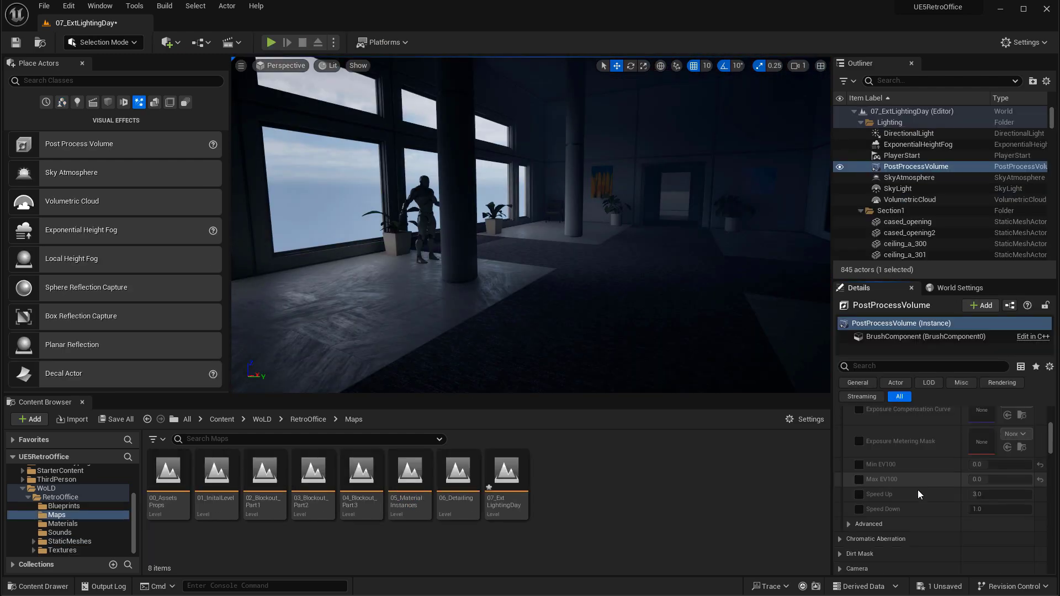
# Reset Max EV100 to 20, rotate the sun, and set night sun intensity to 1 lux
pyautogui.click(1040, 479)
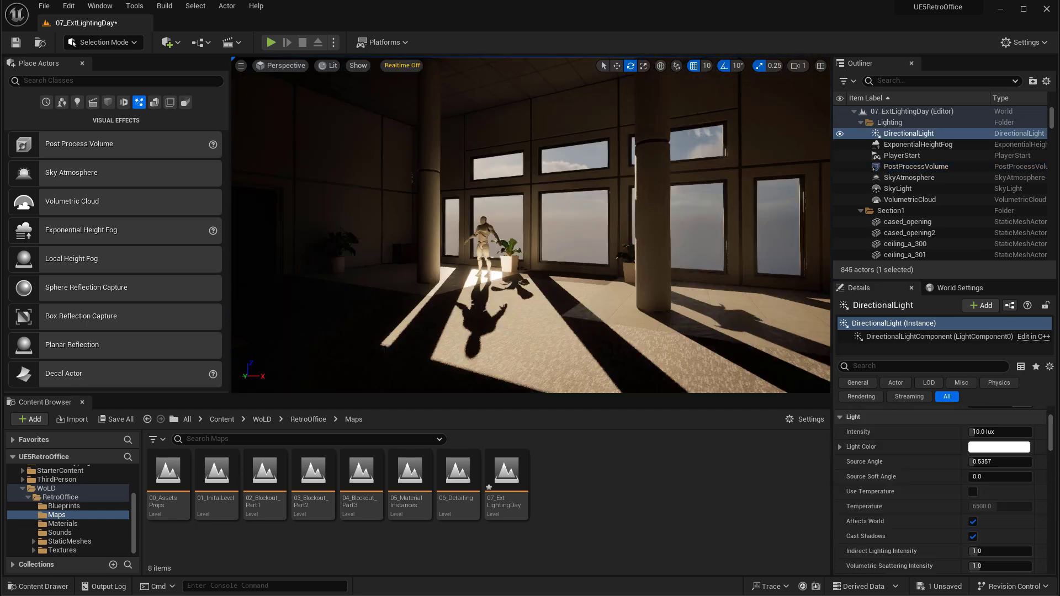
pyautogui.hotkey('ctrl', 'l')
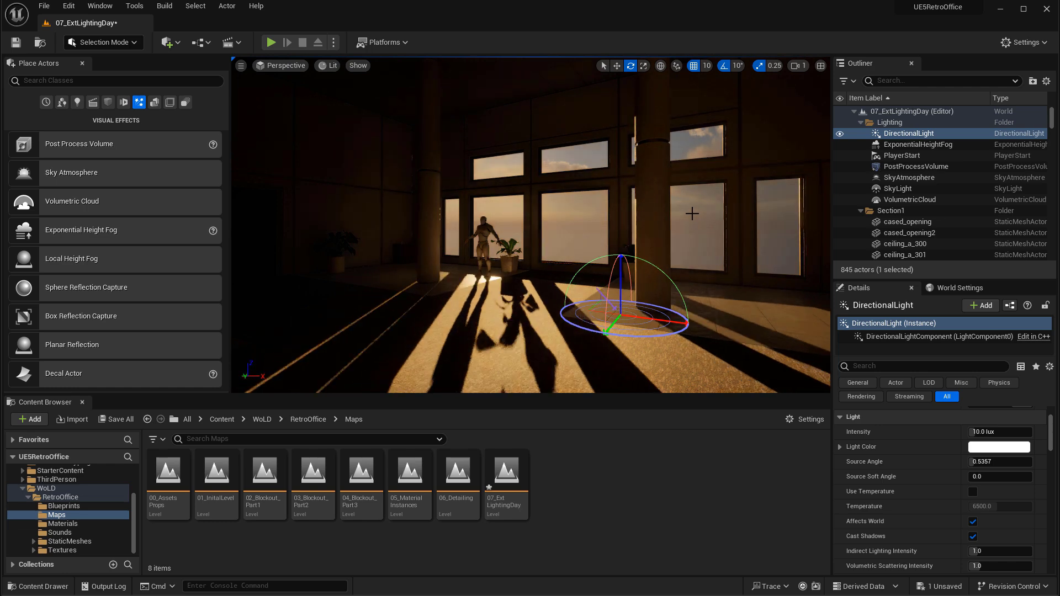
pyautogui.hotkey('ctrl', 'l')
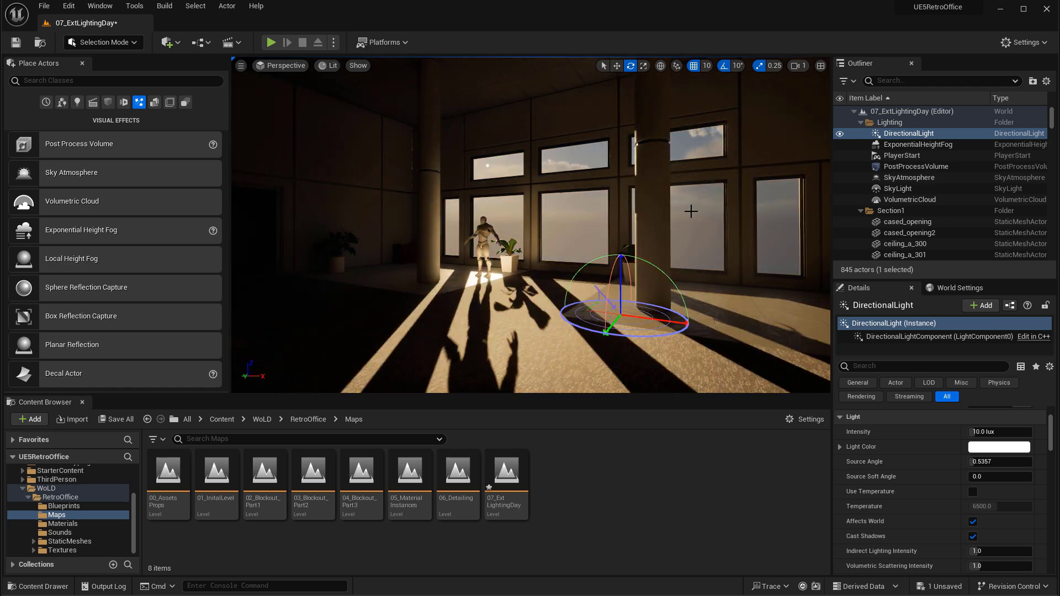
pyautogui.hotkey('ctrl', 'l')
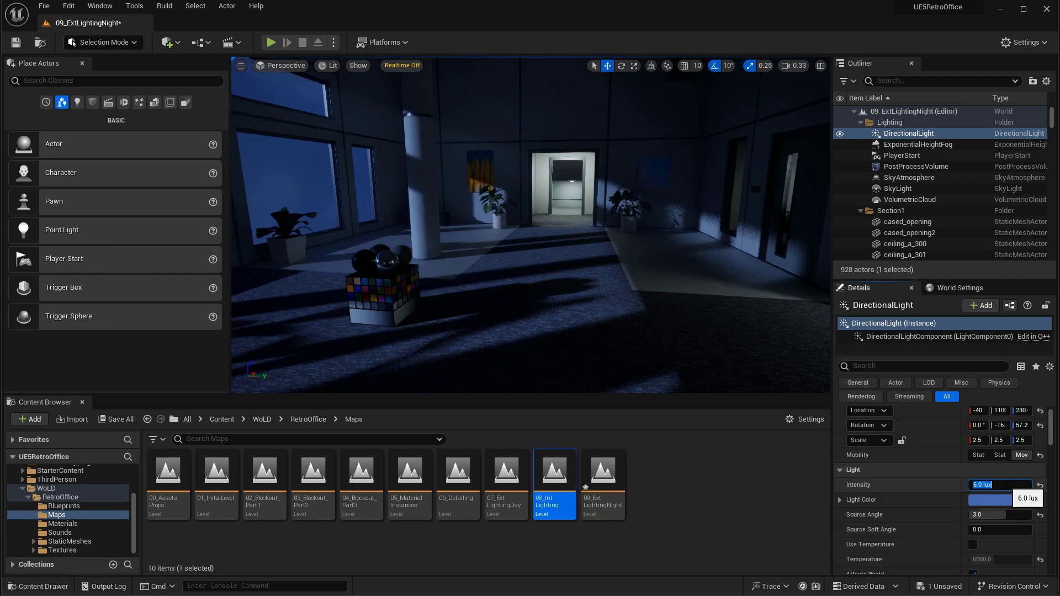
pyautogui.write('1')
pyautogui.press('Return')
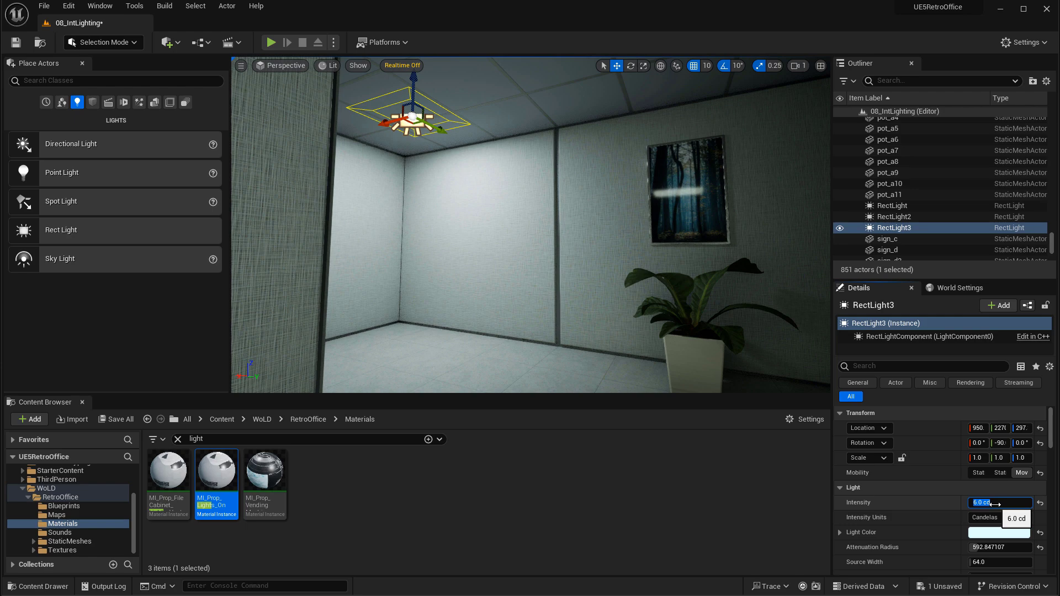
# Set the rect light intensity to 4 cd and duplicate it onto the right wall
pyautogui.write('4')
pyautogui.press('Return')
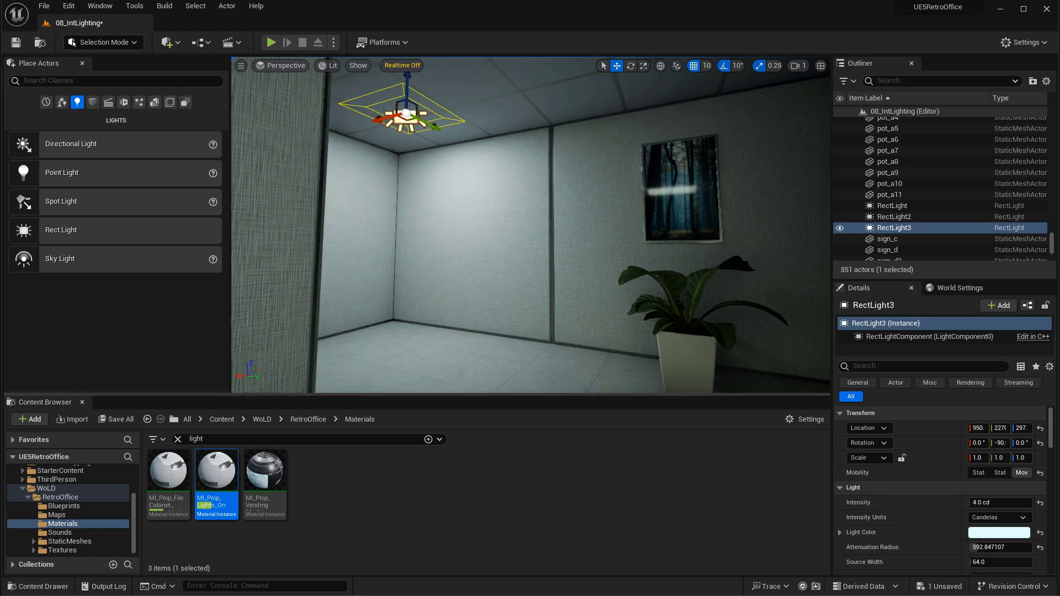
pyautogui.moveTo(323, 176); pyautogui.dragTo(323, 175, button='right')
pyautogui.keyDown('alt'); pyautogui.moveTo(249, 153); pyautogui.dragTo(671, 149); pyautogui.keyUp('alt')
pyautogui.moveTo(670, 149); pyautogui.dragTo(671, 149, button='right')
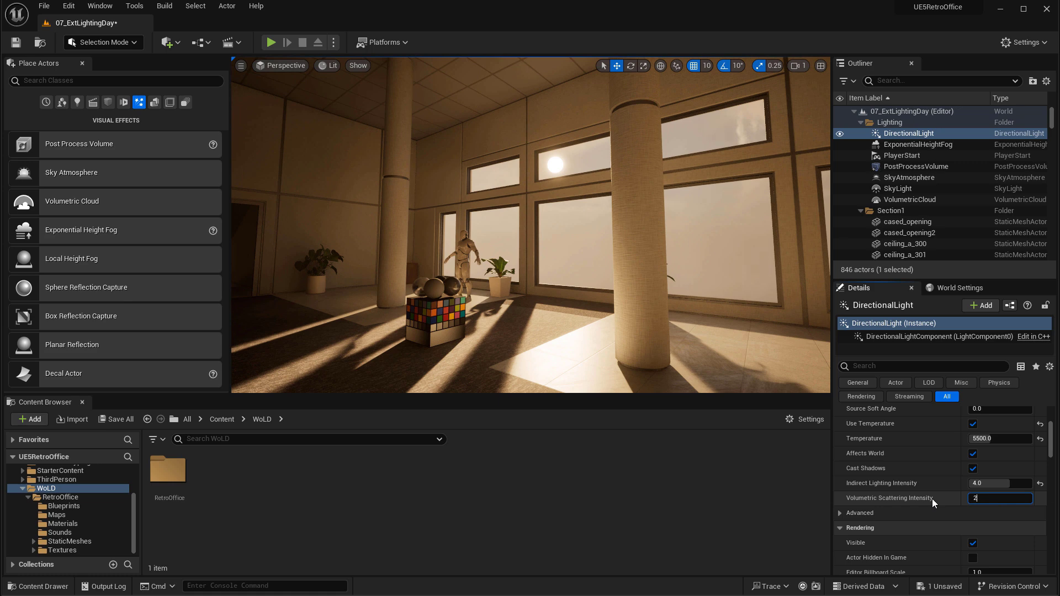
# Raise Volumetric Scattering Intensity from 2.0 to 10.0
pyautogui.press('Return')
pyautogui.moveTo(530, 220); pyautogui.dragTo(530, 221, button='right')
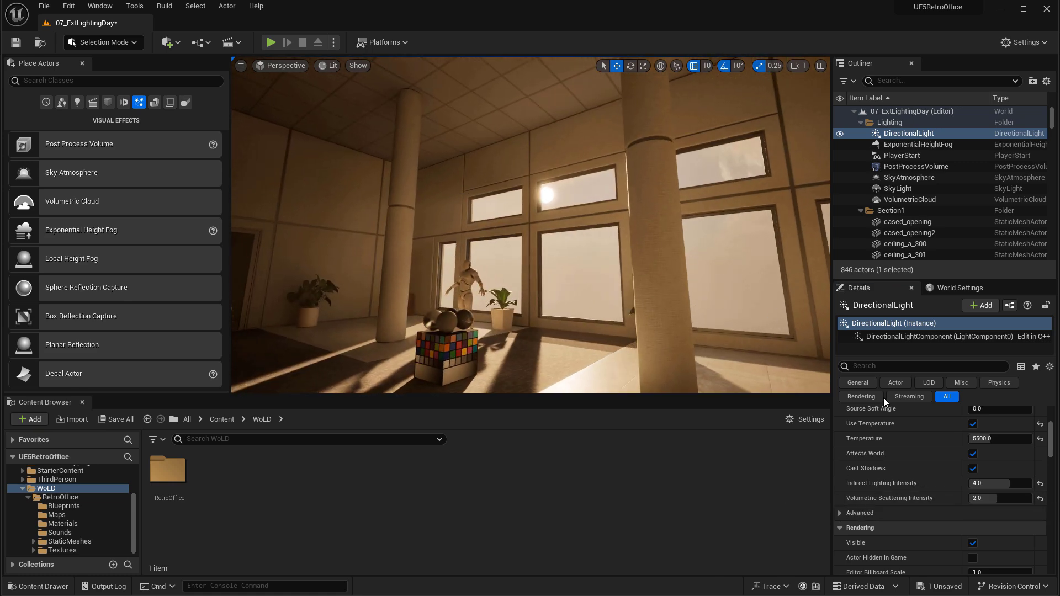
pyautogui.write('1')
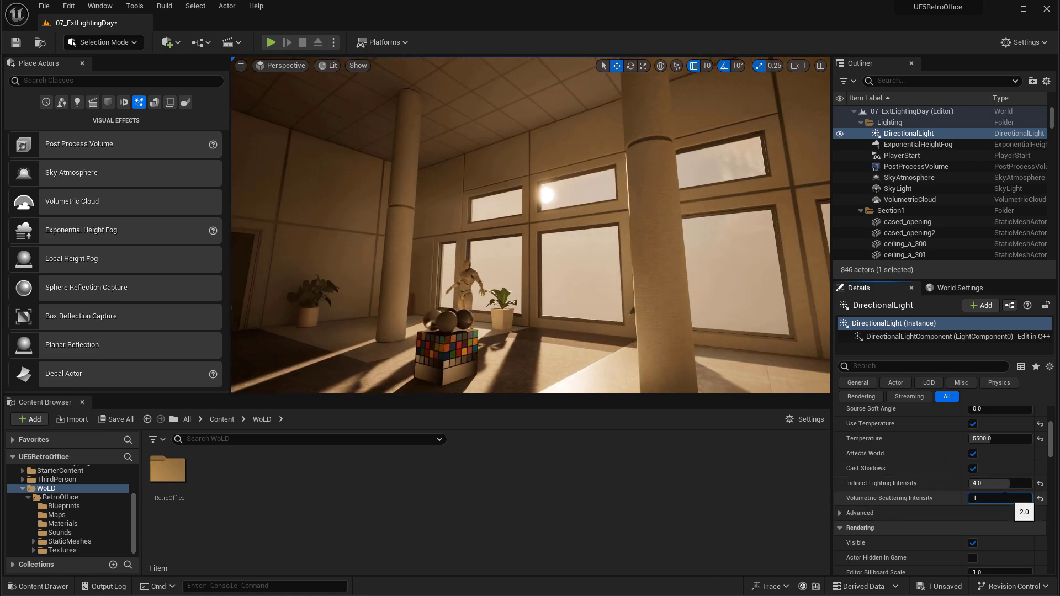
pyautogui.write('0')
pyautogui.press('Return')
pyautogui.moveTo(530, 221); pyautogui.dragTo(530, 221, button='right')
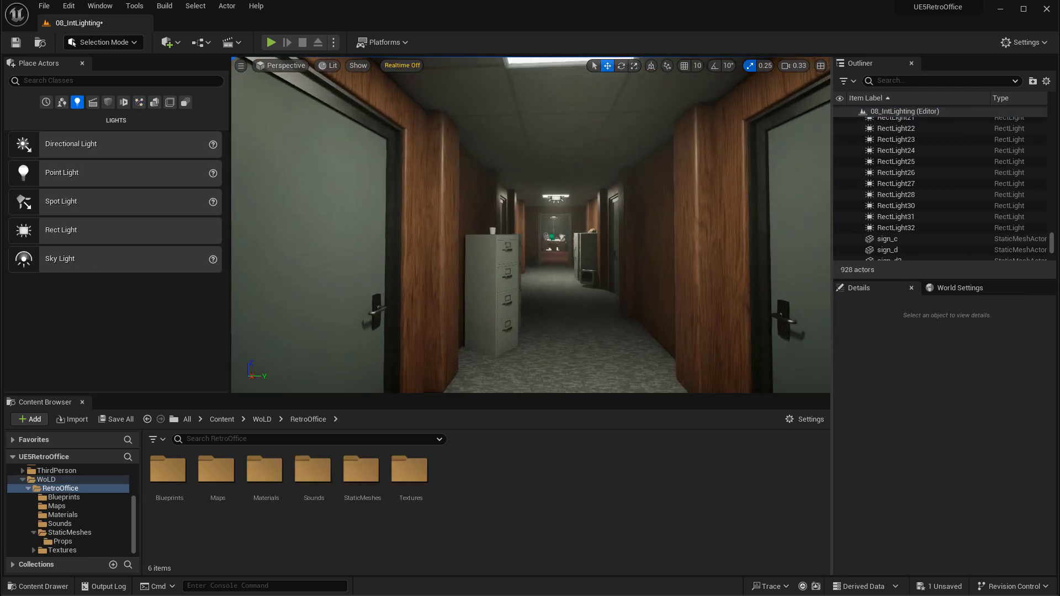
pyautogui.moveTo(530, 221); pyautogui.dragTo(553, 188, button='right')
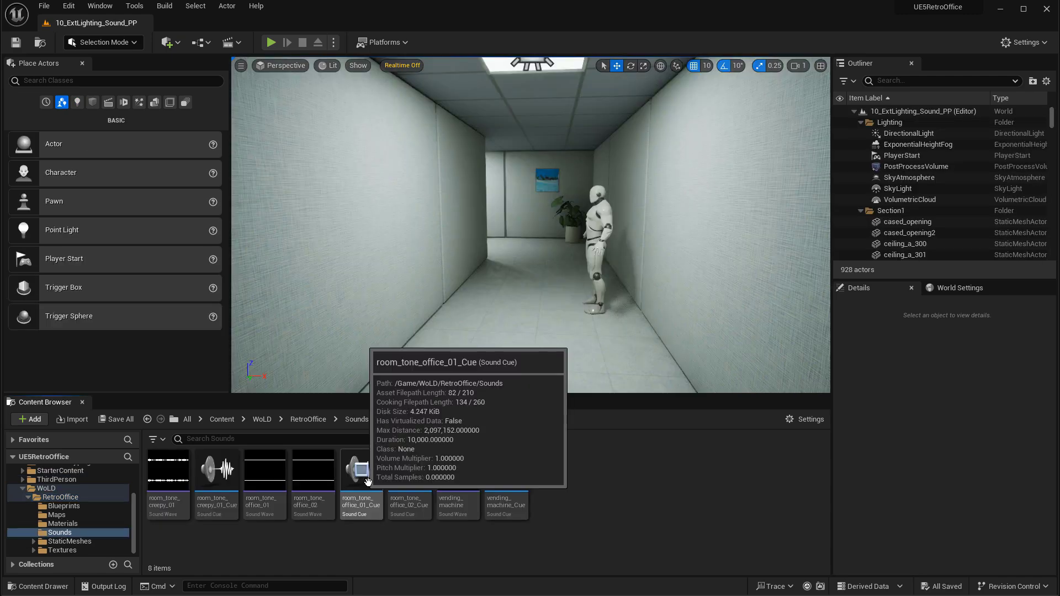
# Place room_tone_office_01_Cue in the corridor and room_tone_creepy_01_Cue in the desk room
pyautogui.click(361, 472)
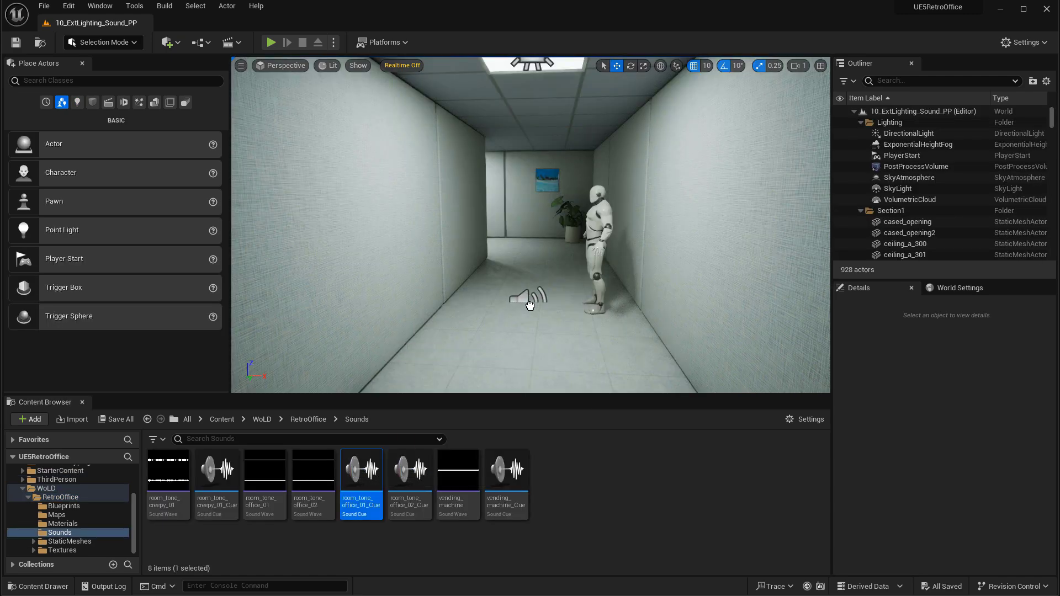
pyautogui.moveTo(526, 349); pyautogui.dragTo(518, 342)
pyautogui.moveTo(518, 343); pyautogui.dragTo(518, 342, button='right')
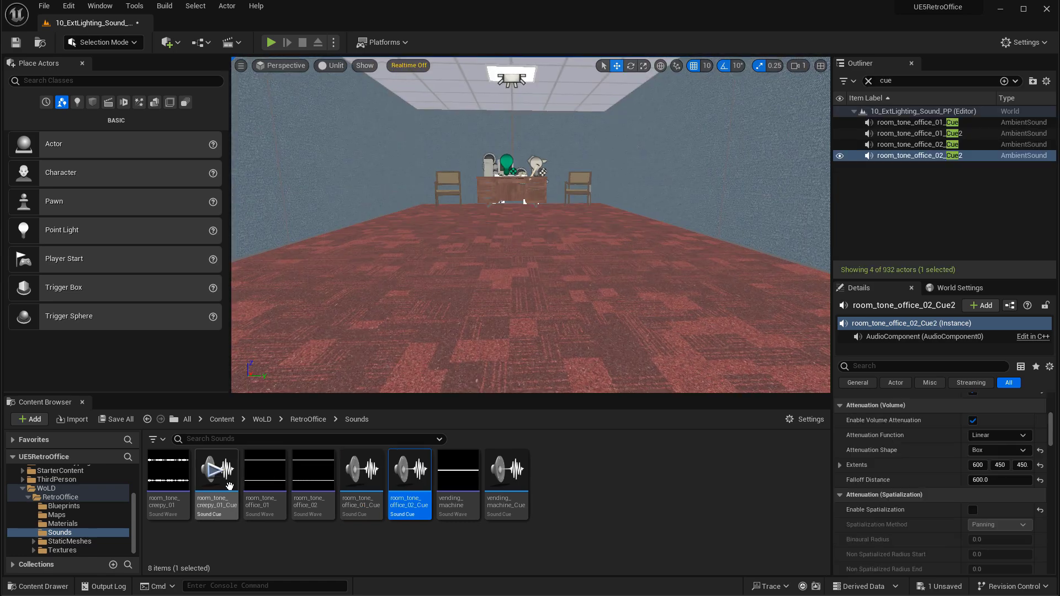
pyautogui.moveTo(230, 485); pyautogui.dragTo(506, 247)
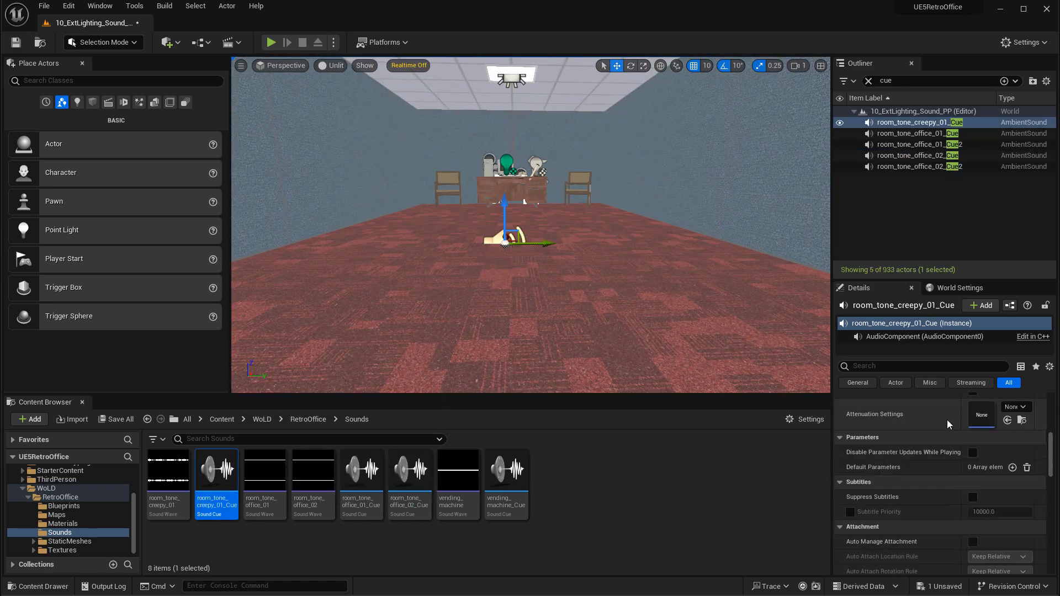
pyautogui.scroll(-5, 912, 513)
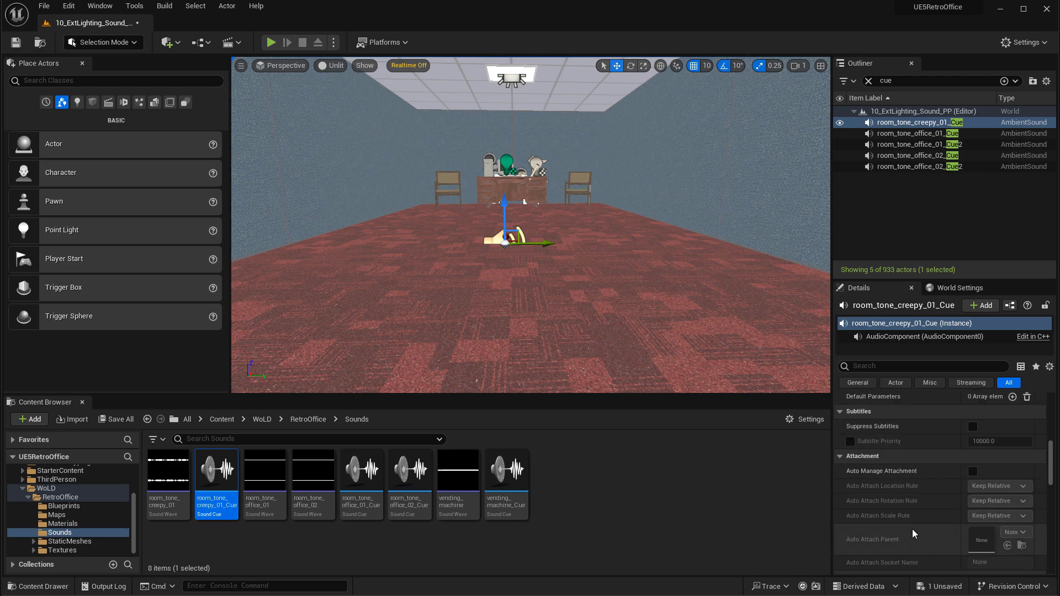
pyautogui.scroll(-5, 889, 478)
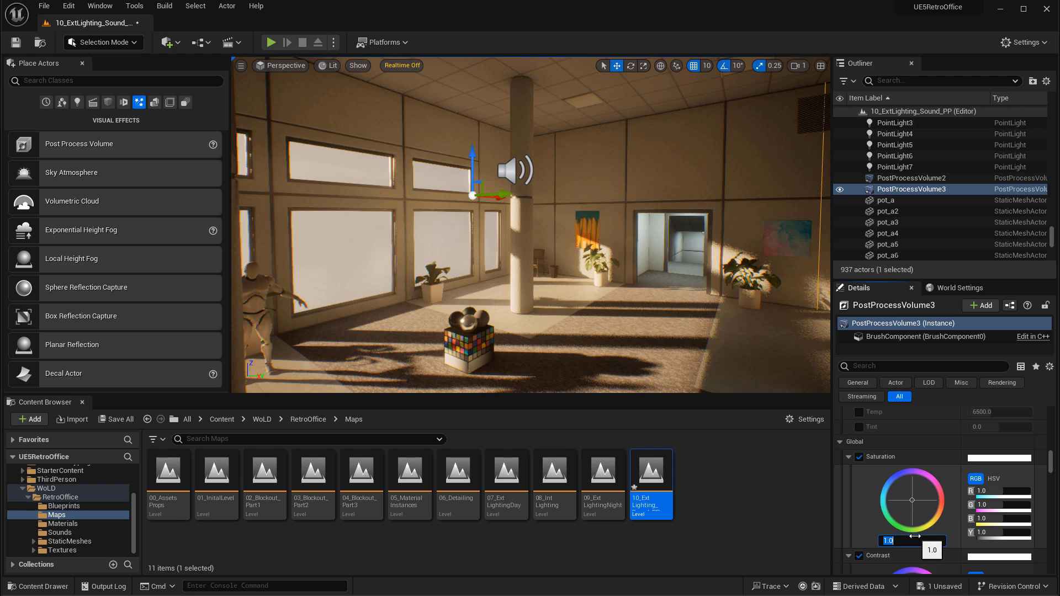
# Set Global Saturation to 1.25 and lower White Balance Tint to a warm yellow
pyautogui.press('Return')
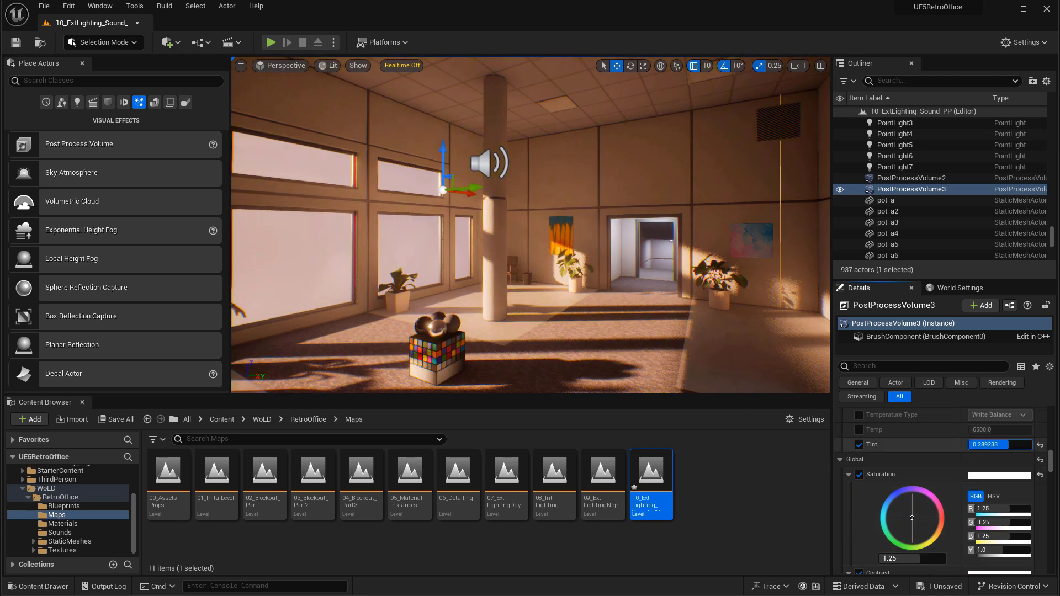
pyautogui.moveTo(999, 444); pyautogui.dragTo(980, 444)
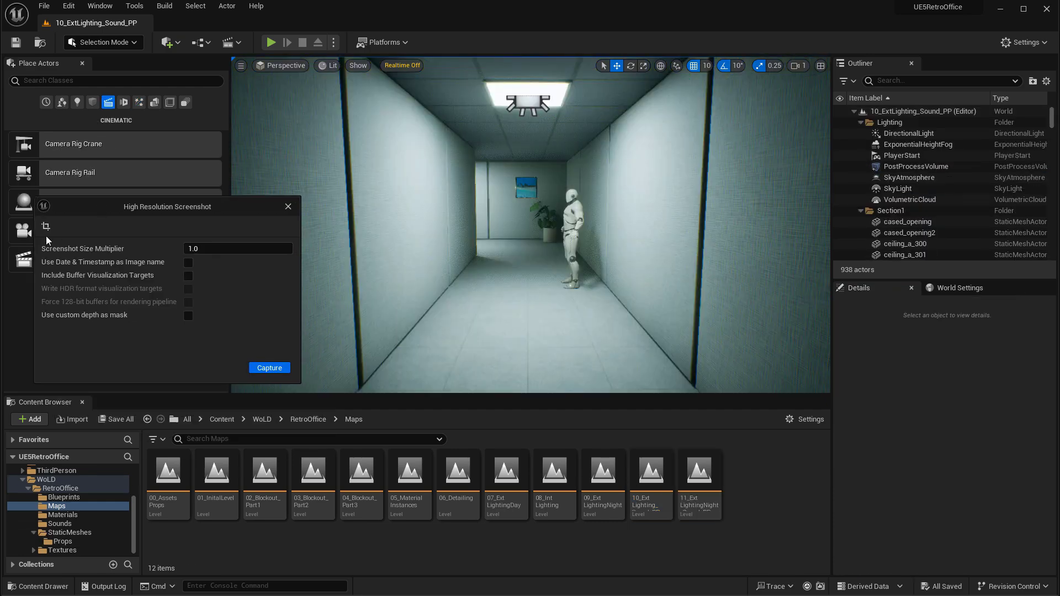
# Draw the screenshot capture region as a rectangle over the corridor
pyautogui.click(55, 228)
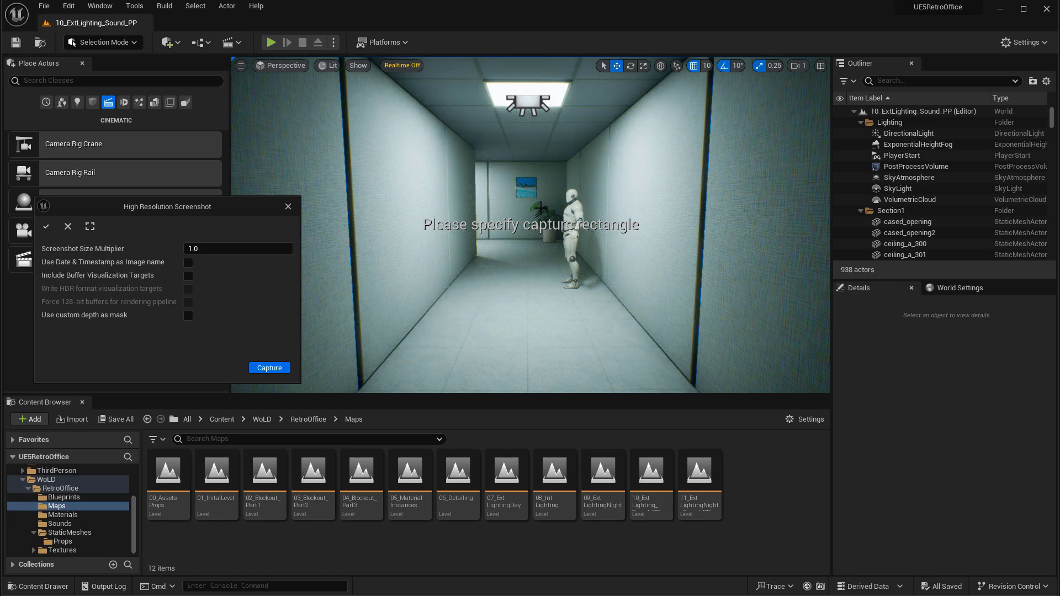
pyautogui.moveTo(386, 104)
pyautogui.mouseDown()
pyautogui.moveTo(658, 288)
pyautogui.moveTo(661, 362)
pyautogui.mouseUp()
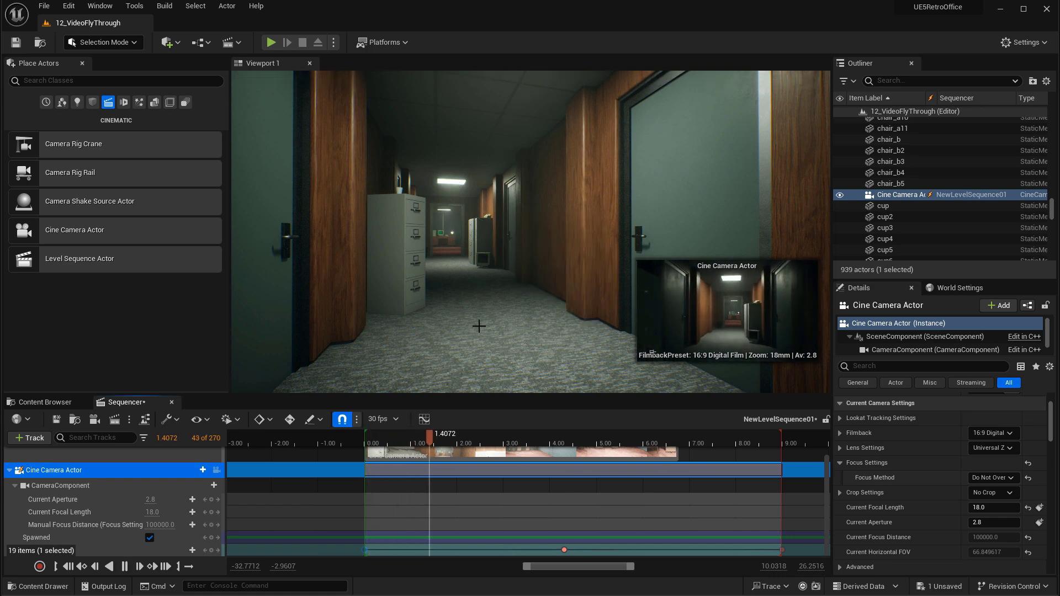
# Stop NewLevelSequence01 playback and return the playhead to frame 39
pyautogui.click(423, 441)
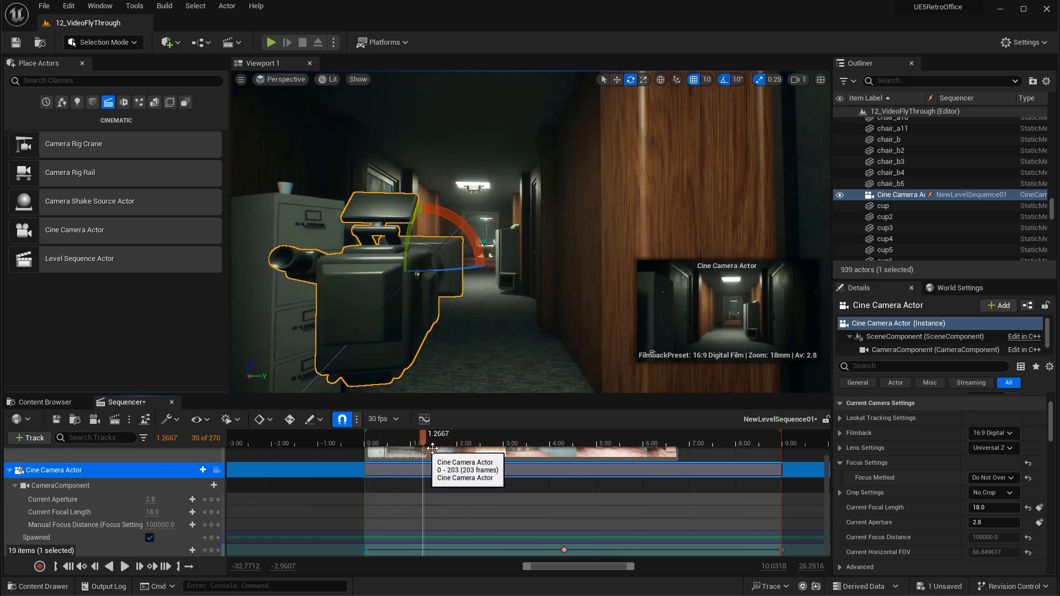